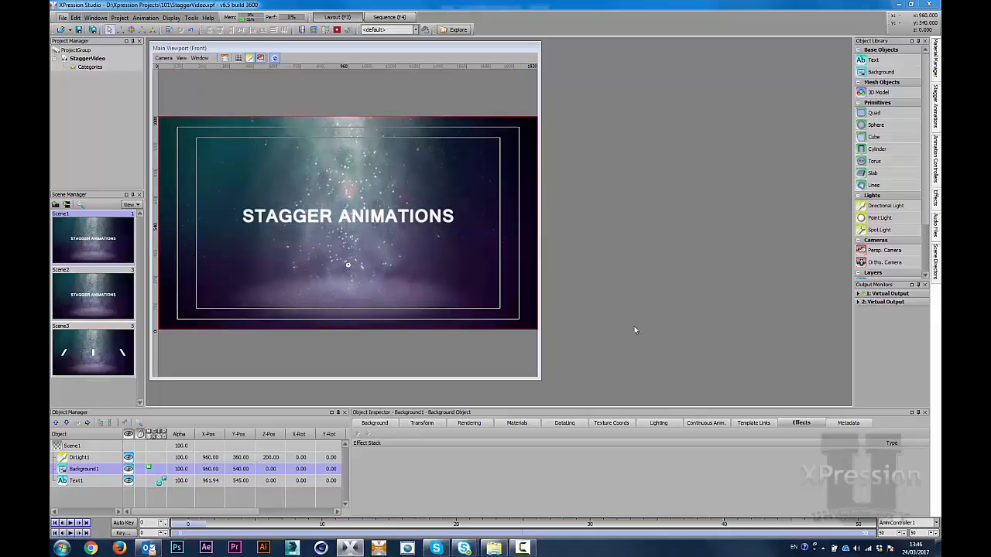
Open Scene2 and create a new stagger animation, keeping its default settings.
{"action": "left_click", "coordinate": [115, 293]}
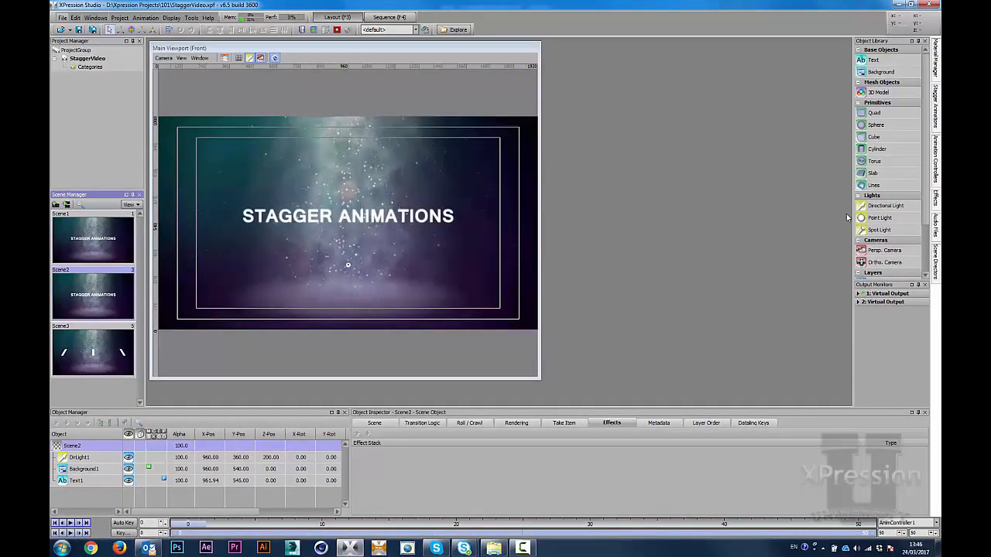
{"action": "left_click", "coordinate": [936, 109]}
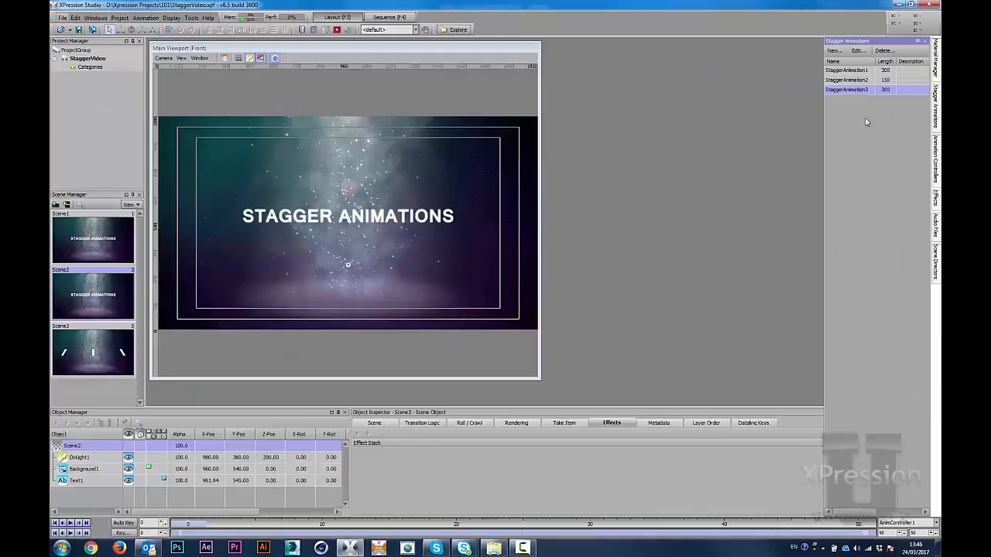
{"action": "left_click", "coordinate": [834, 51]}
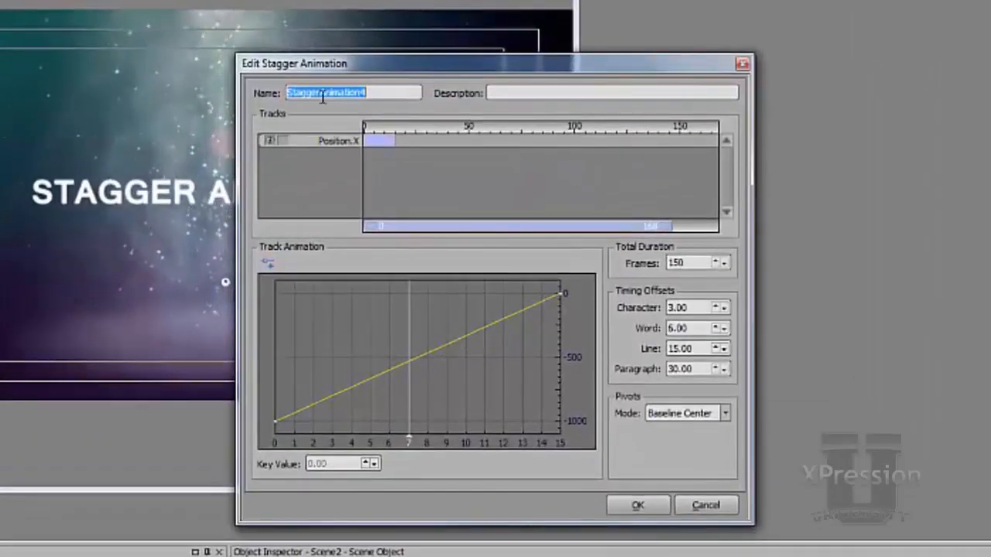
{"action": "left_click", "coordinate": [332, 171]}
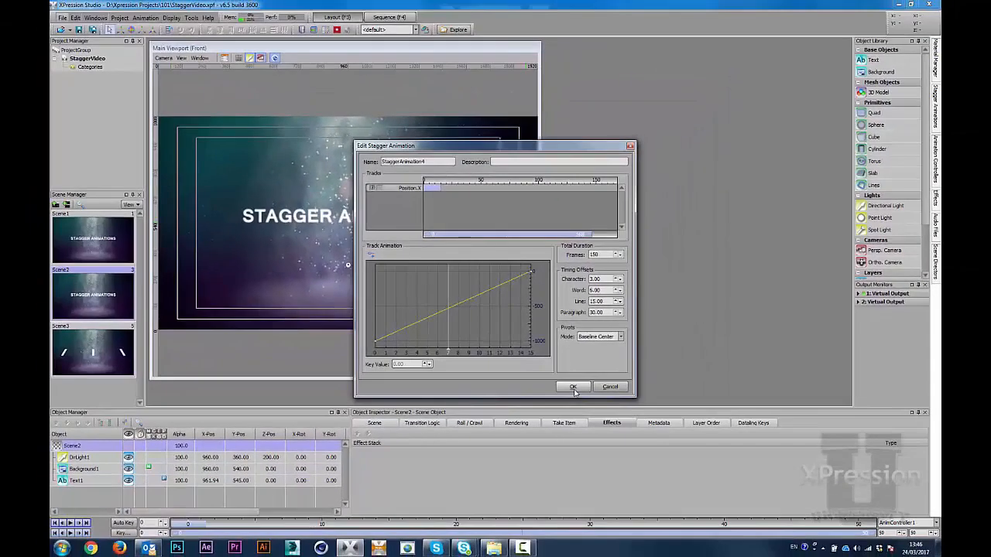
{"action": "left_click", "coordinate": [637, 505]}
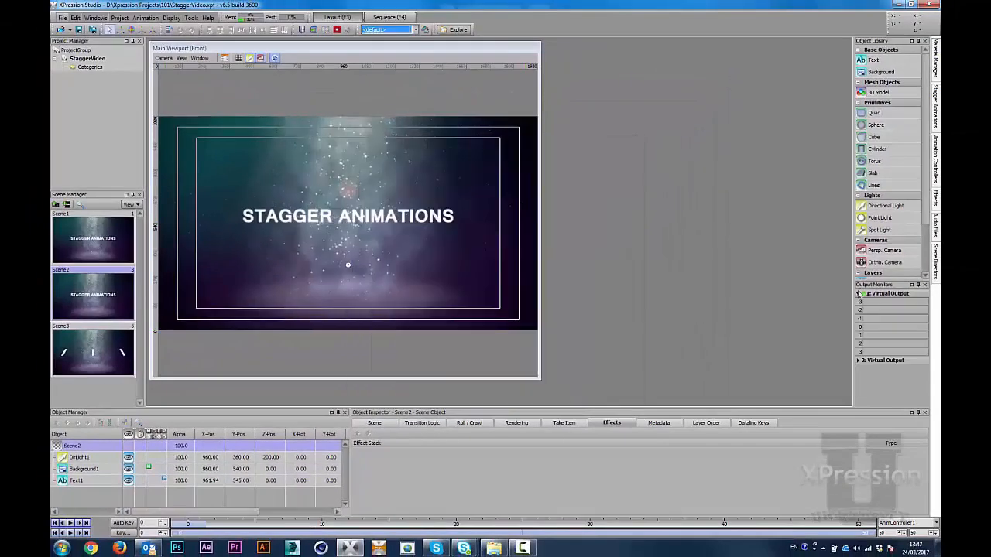
Open SceneDirector1, place the new stagger animation at the start of the Text1 track, and play it.
{"action": "left_click", "coordinate": [936, 263]}
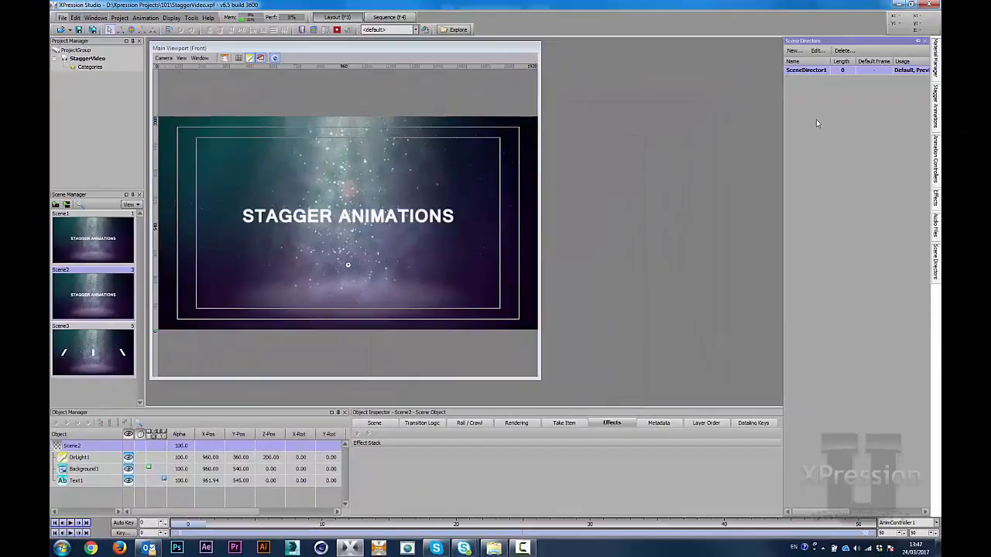
{"action": "double_click", "coordinate": [818, 73]}
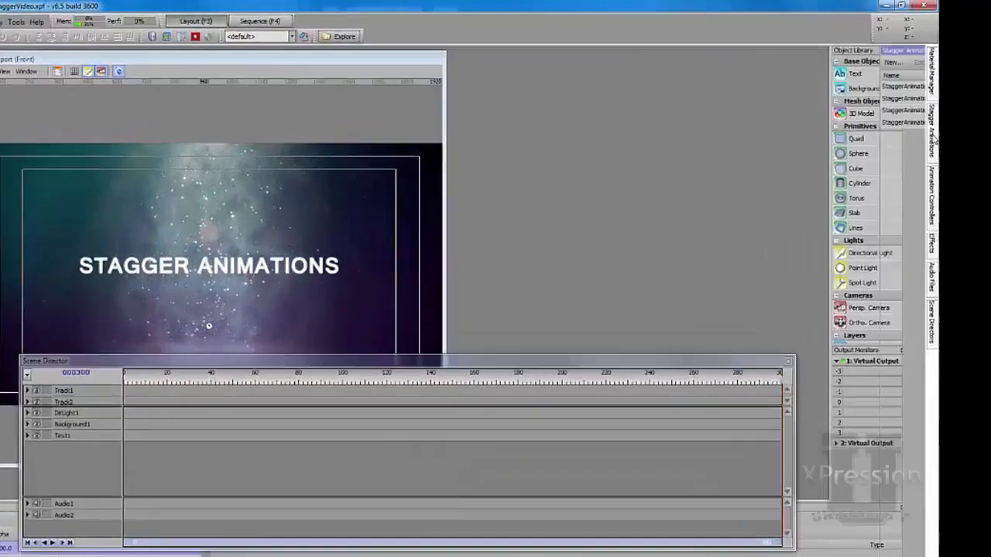
{"action": "left_click", "coordinate": [935, 105]}
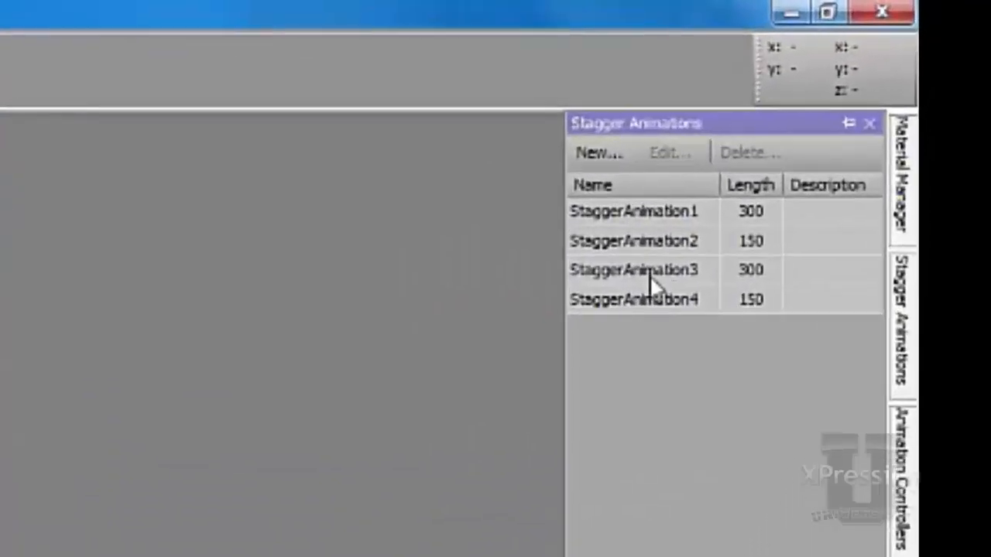
{"action": "left_click", "coordinate": [853, 98]}
{"action": "left_click_drag", "start_coordinate": [610, 337], "coordinate": [354, 263]}
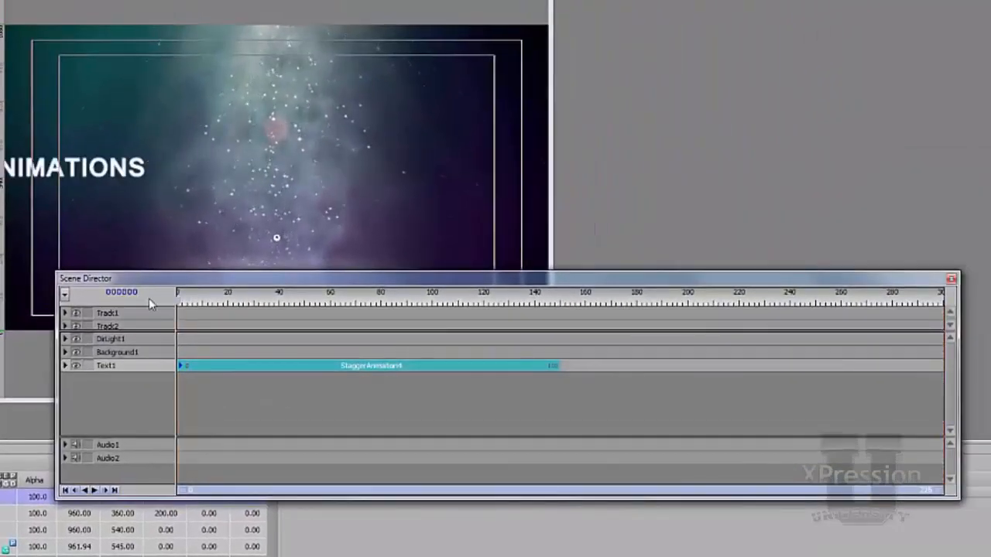
{"action": "key", "text": "space"}
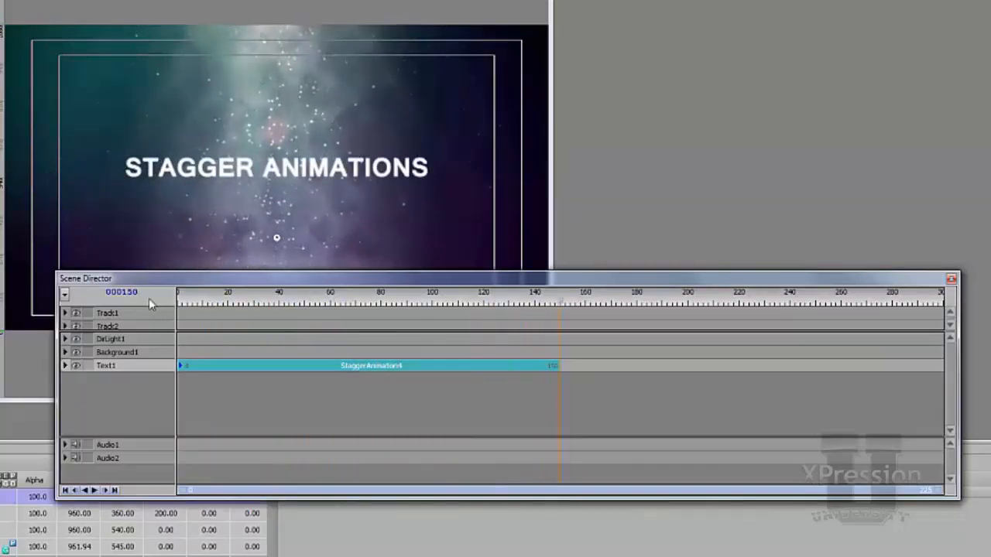
Edit the stagger animation on the Text1 track and delete its Position.X track.
{"action": "right_click", "coordinate": [270, 366]}
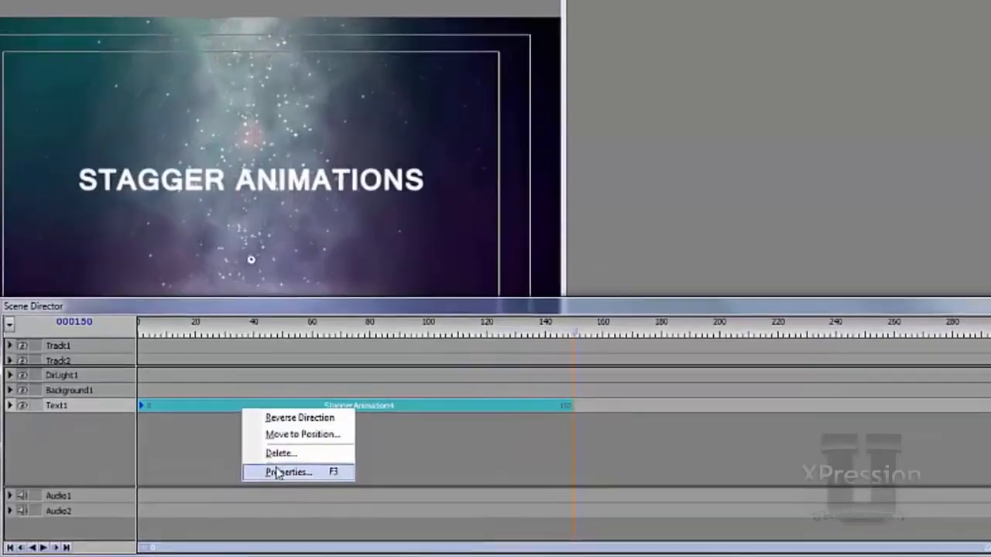
{"action": "left_click", "coordinate": [298, 424]}
{"action": "left_click_drag", "start_coordinate": [437, 64], "coordinate": [673, 35]}
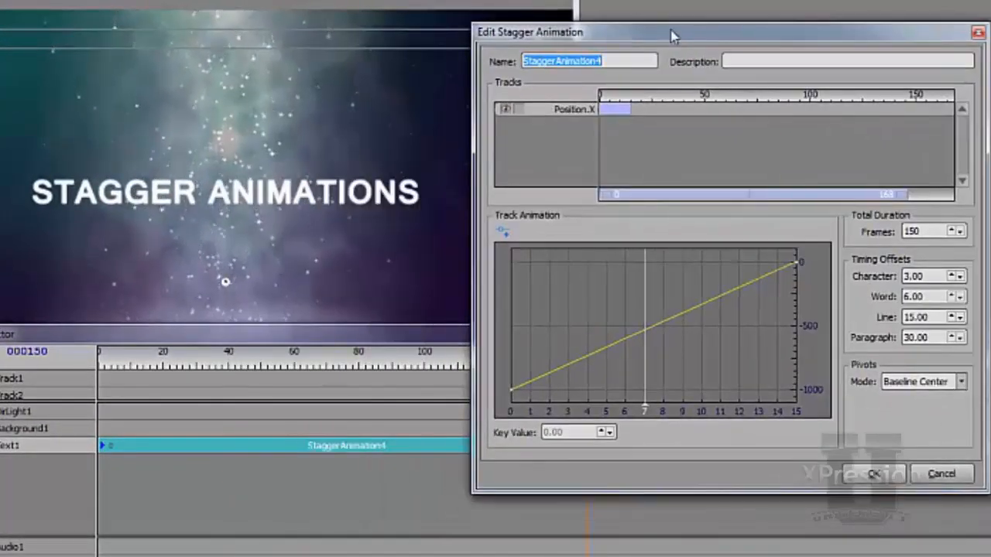
{"action": "right_click", "coordinate": [569, 108]}
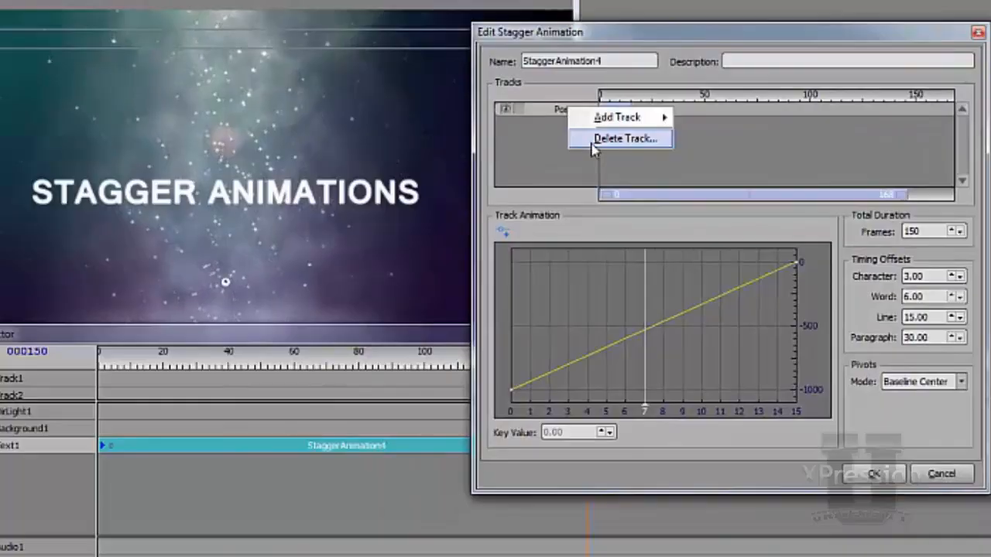
{"action": "left_click", "coordinate": [592, 146]}
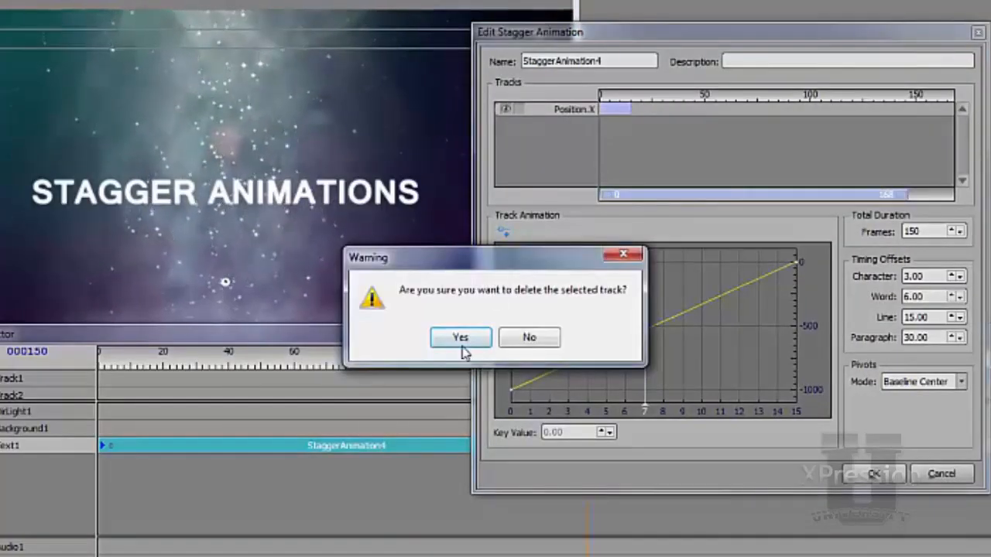
{"action": "left_click", "coordinate": [461, 337]}
Add a Scale.Y track and an Alpha track to the stagger animation.
{"action": "right_click", "coordinate": [542, 151]}
{"action": "mouse_move", "coordinate": [576, 157]}
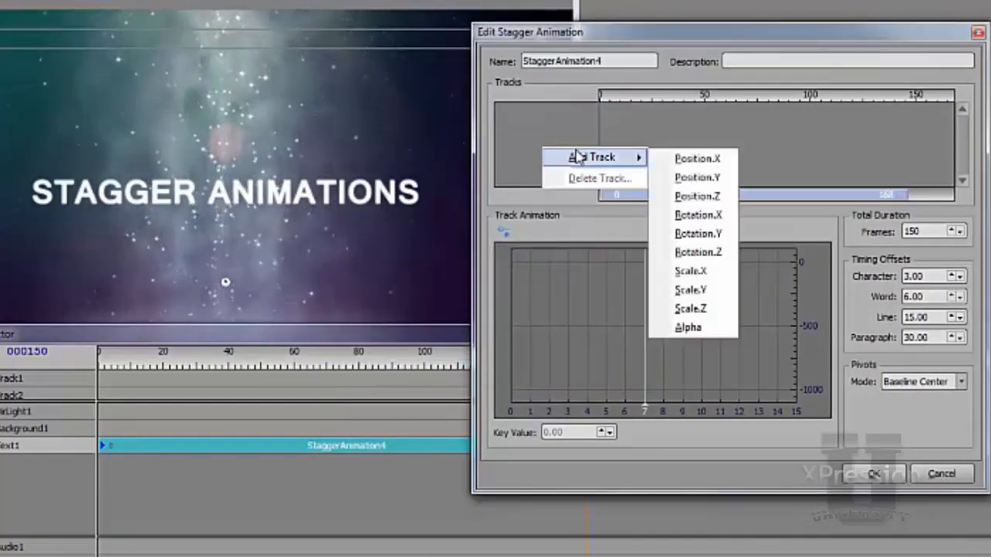
{"action": "left_click", "coordinate": [712, 293]}
{"action": "right_click", "coordinate": [566, 136]}
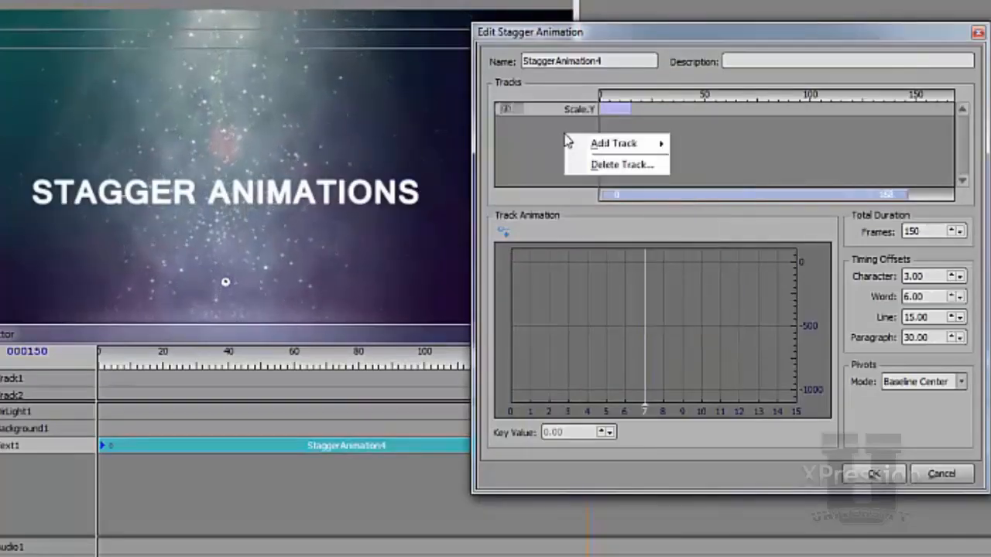
{"action": "mouse_move", "coordinate": [590, 147]}
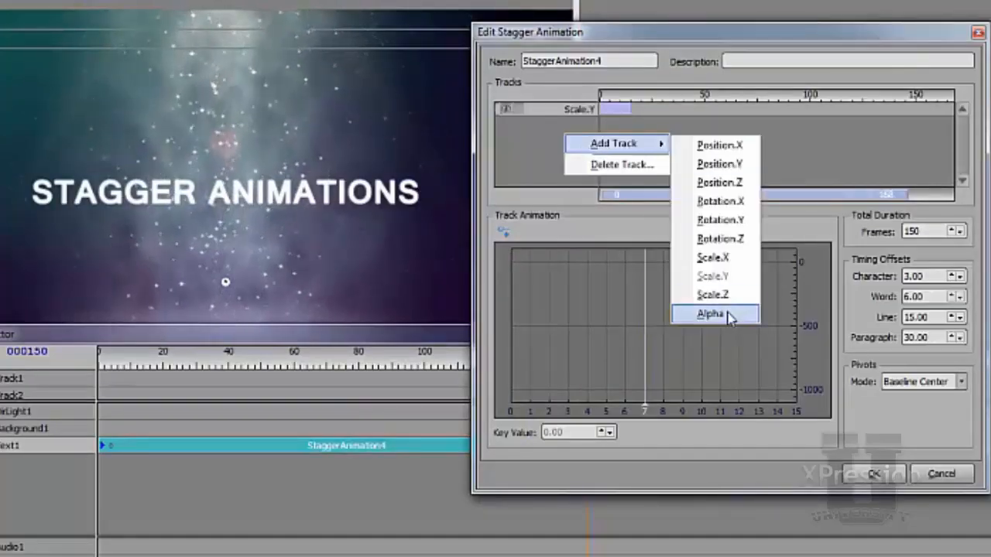
{"action": "left_click", "coordinate": [711, 314]}
Check the Alpha track's keys, make the Scale.Y track run from 5 to 0, and preview the animation.
{"action": "left_click", "coordinate": [619, 126]}
{"action": "left_click", "coordinate": [510, 388]}
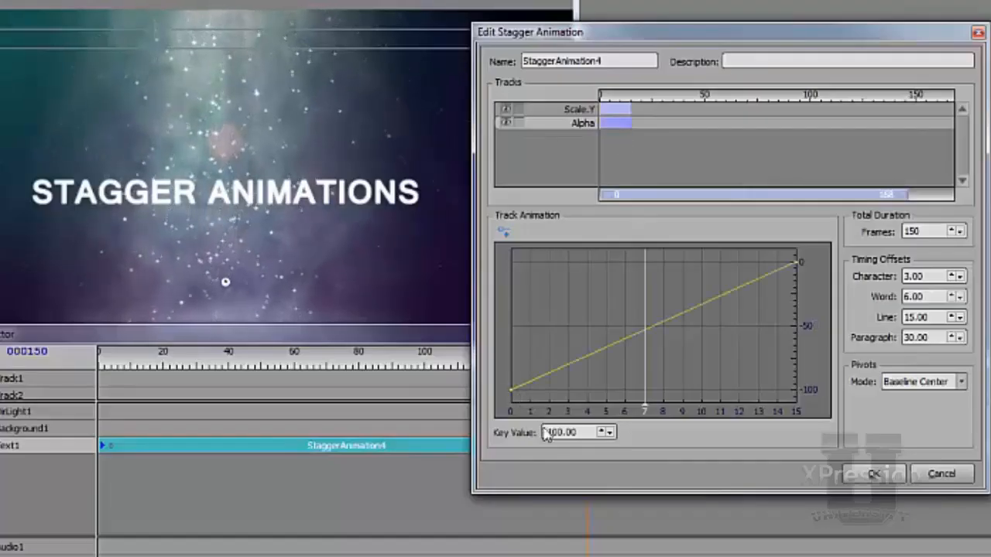
{"action": "left_click", "coordinate": [811, 269]}
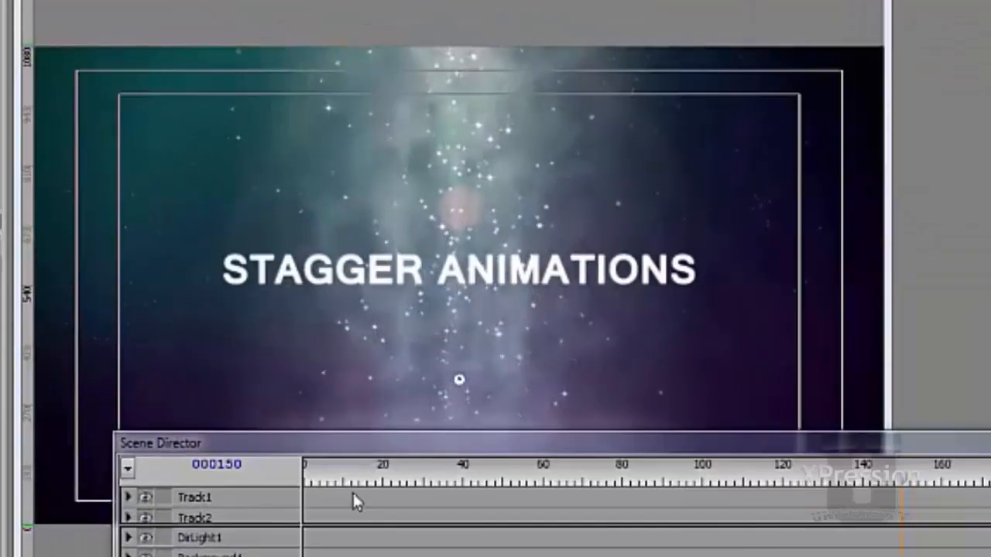
{"action": "key", "text": "space"}
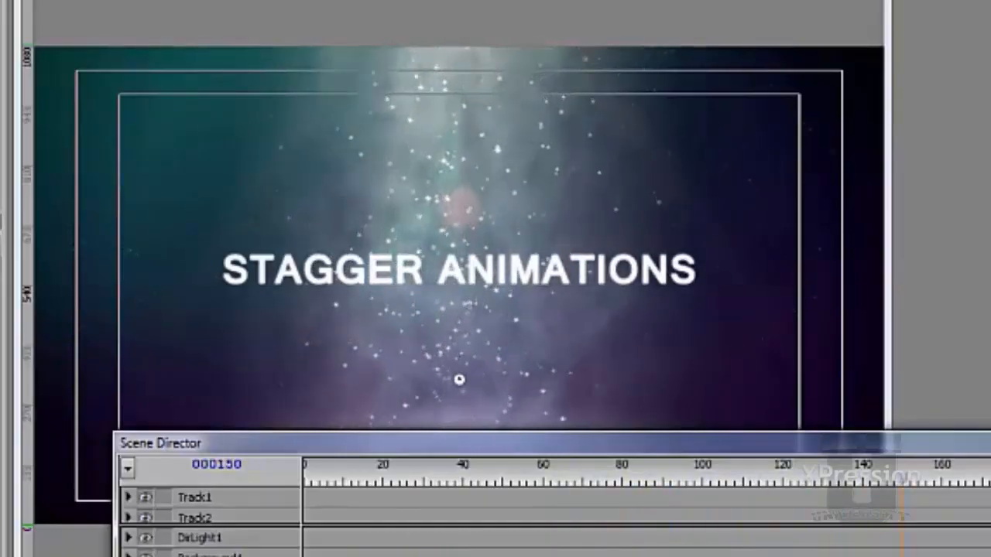
Change the stagger animation's pivot mode to Center and play it from the start.
{"action": "right_click", "coordinate": [361, 524]}
{"action": "left_click", "coordinate": [263, 518]}
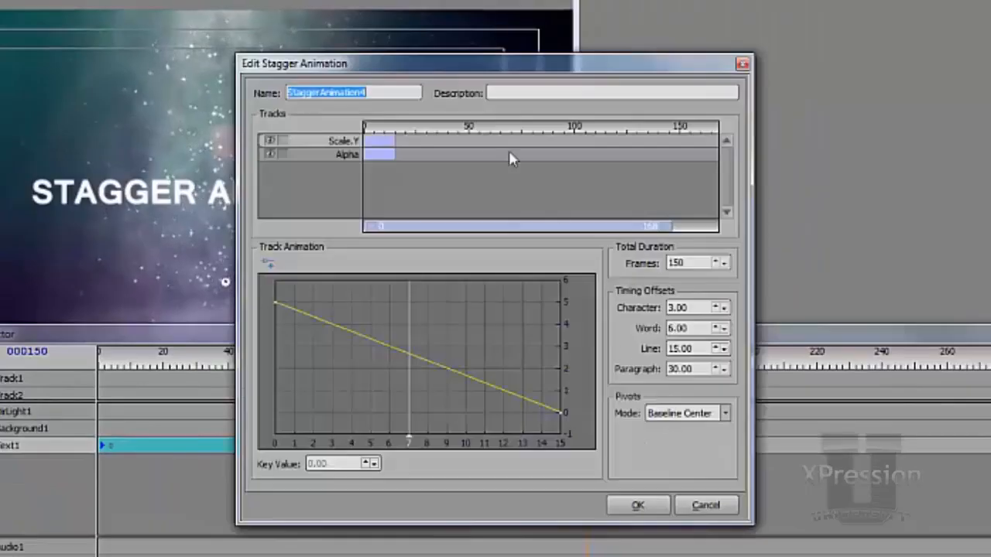
{"action": "left_click_drag", "start_coordinate": [470, 67], "coordinate": [725, 57]}
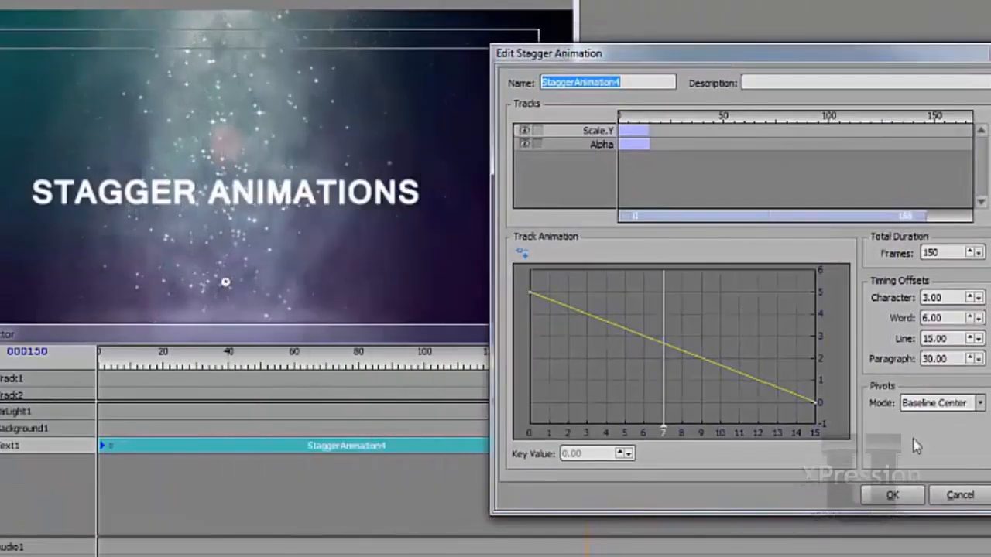
{"action": "left_click", "coordinate": [956, 405]}
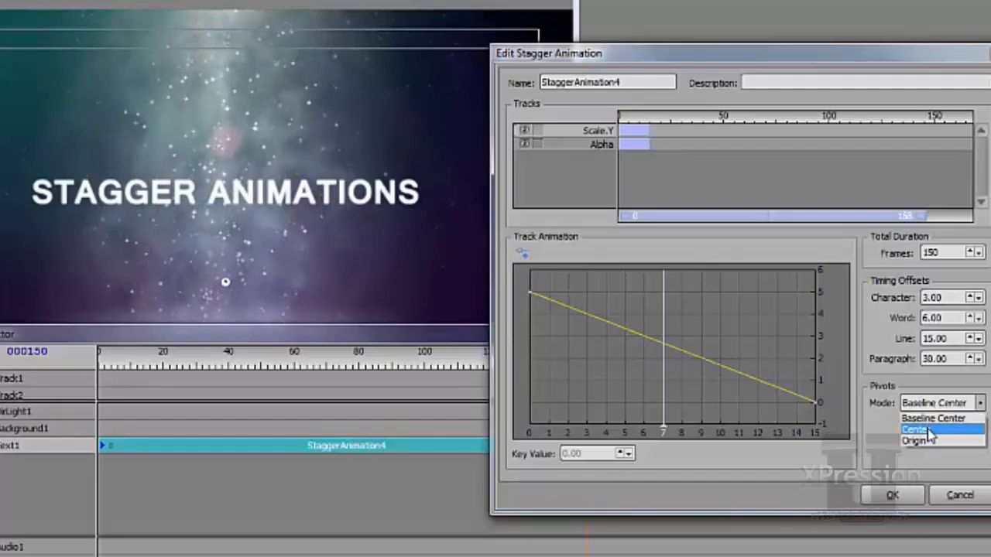
{"action": "left_click", "coordinate": [917, 429]}
{"action": "left_click", "coordinate": [891, 495]}
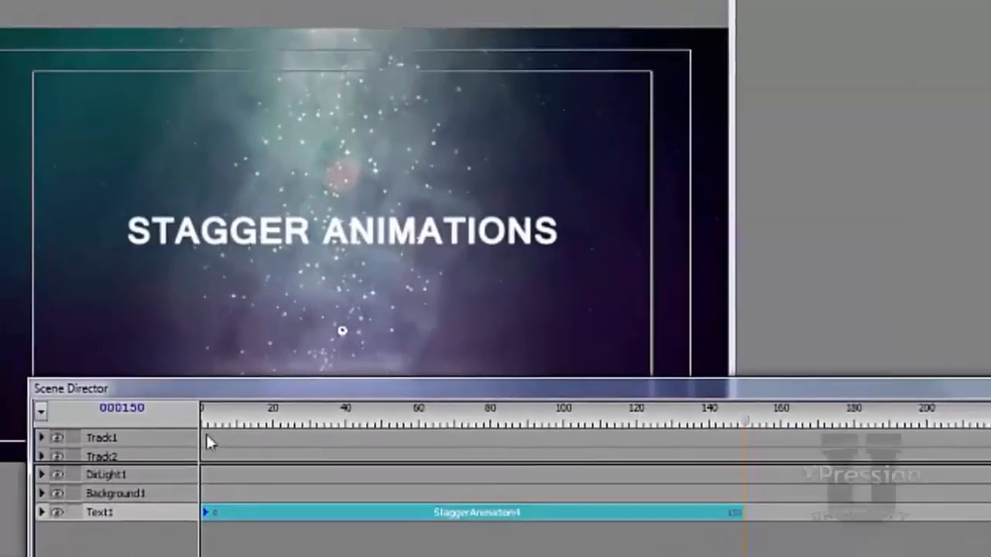
{"action": "left_click", "coordinate": [195, 410]}
{"action": "key", "text": "space"}
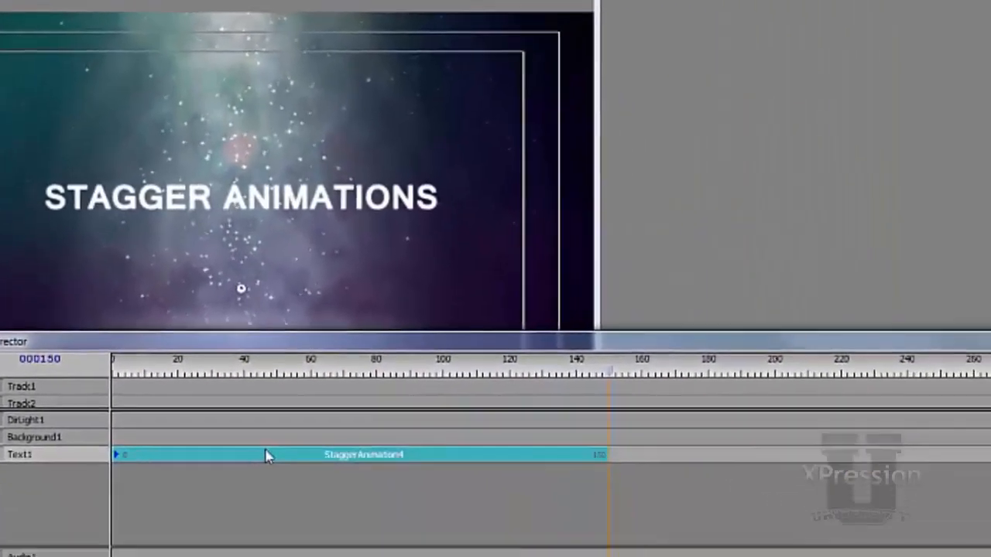
Reshape the stagger animation's Scale.Y curve by setting the frame 0 key to 0 and a key at frame 7 to 1.
{"action": "right_click", "coordinate": [273, 459]}
{"action": "left_click", "coordinate": [322, 527]}
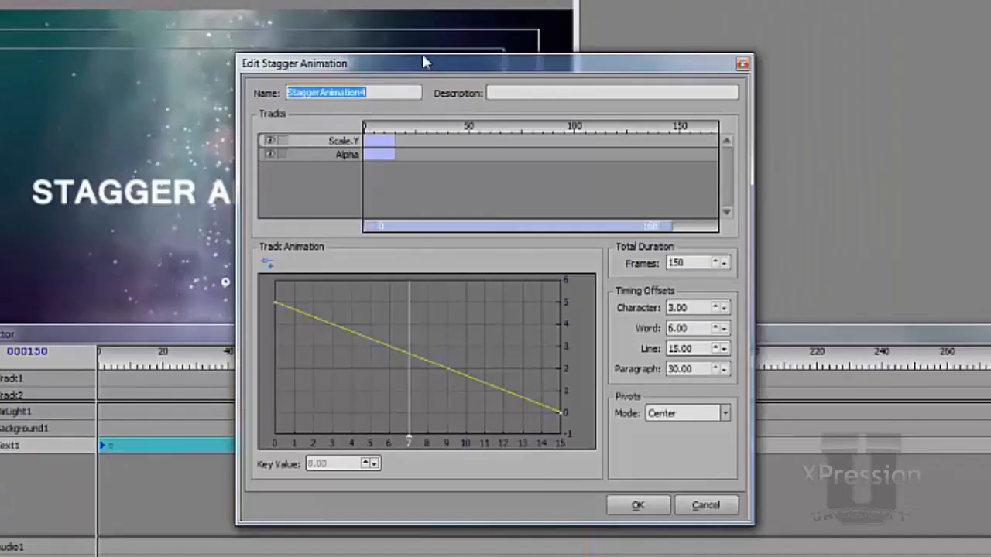
{"action": "left_click_drag", "start_coordinate": [422, 60], "coordinate": [672, 39]}
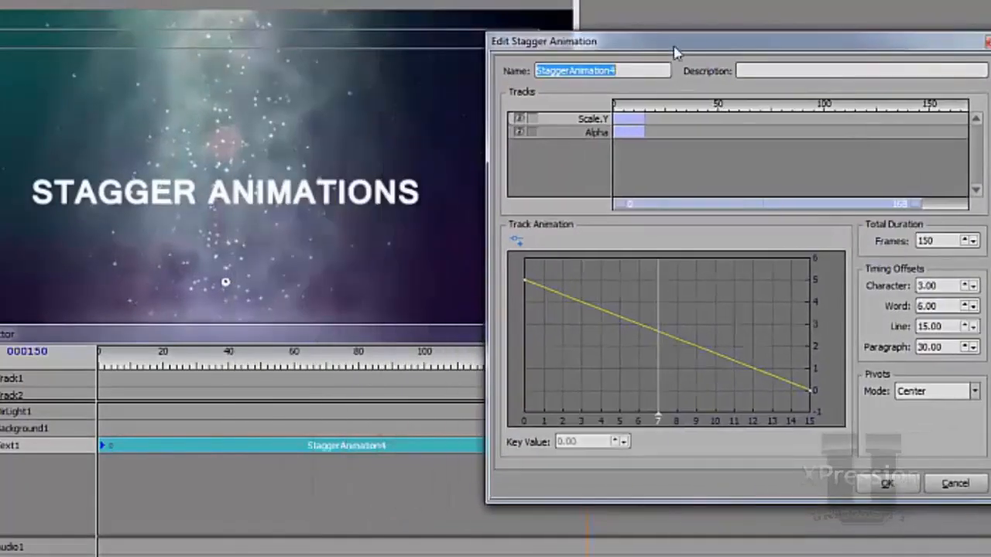
{"action": "left_click", "coordinate": [590, 123]}
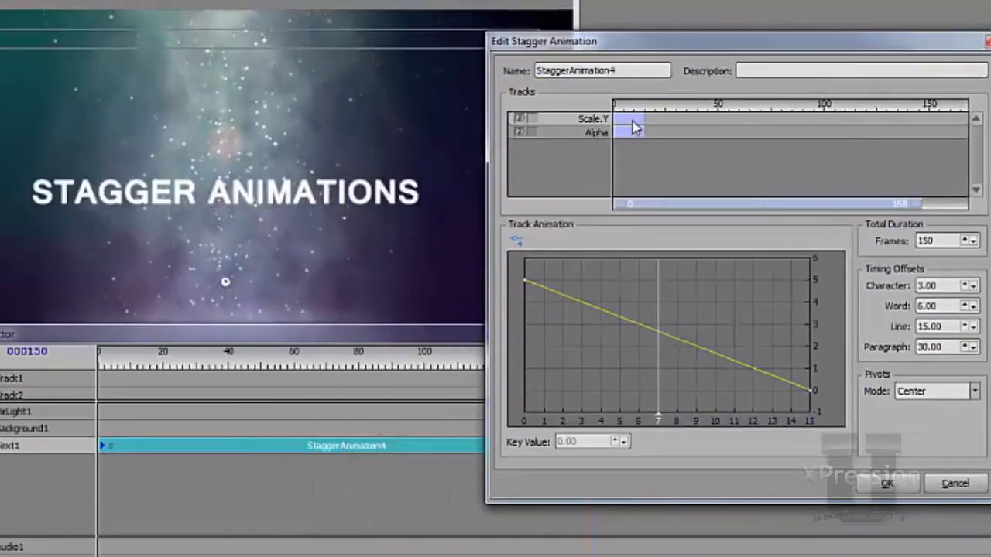
{"action": "left_click_drag", "start_coordinate": [514, 263], "coordinate": [545, 298]}
{"action": "double_click", "coordinate": [583, 441]}
{"action": "type", "text": "0"}
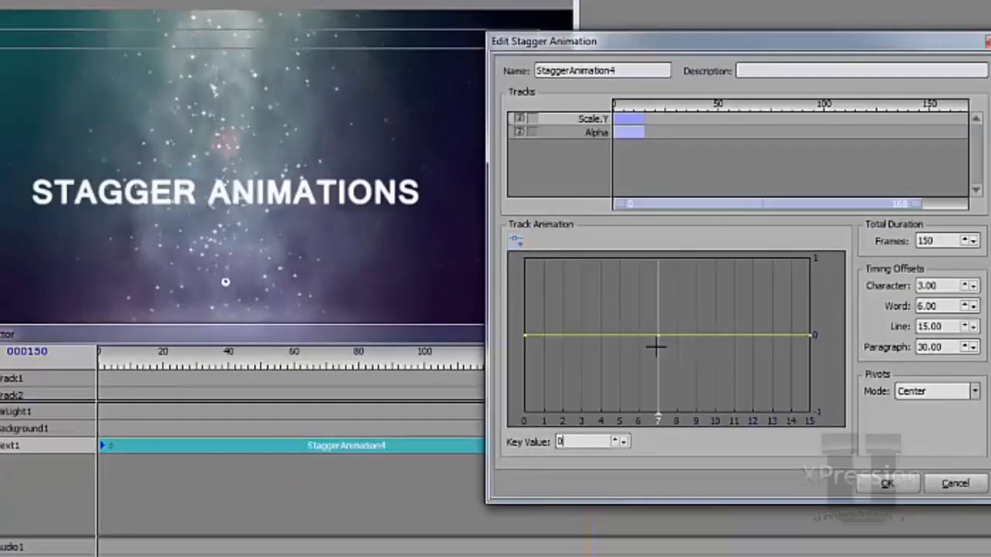
{"action": "double_click", "coordinate": [598, 439]}
{"action": "type", "text": "1"}
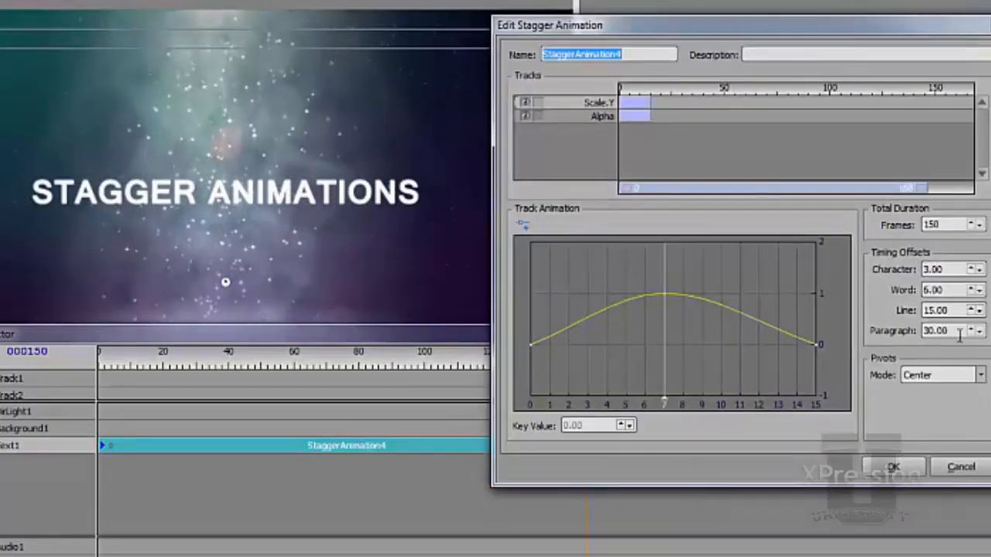
Set the paragraph, line and character timing offsets to 0 and the word offset to 15, and preview the animation.
{"action": "double_click", "coordinate": [936, 331]}
{"action": "type", "text": "0"}
{"action": "double_click", "coordinate": [960, 310]}
{"action": "type", "text": "0"}
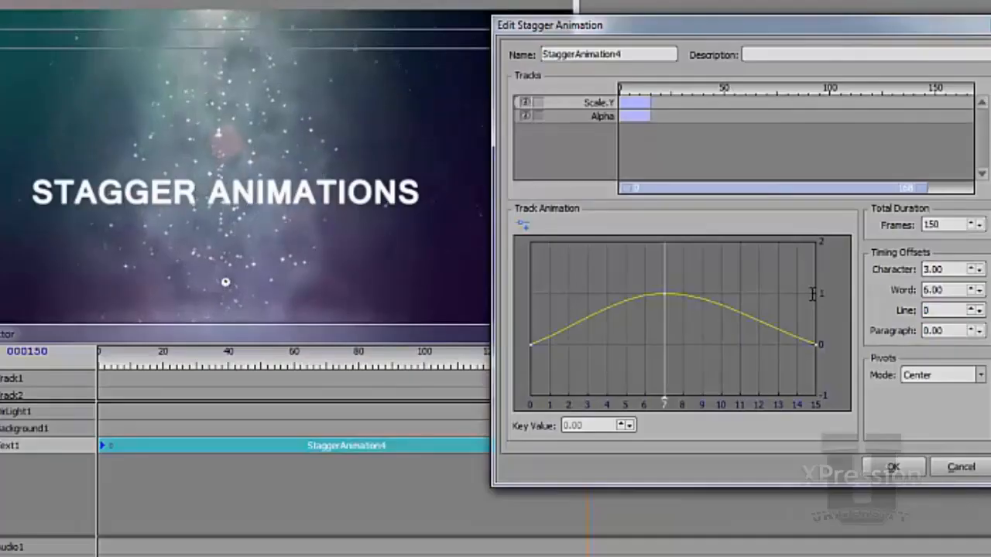
{"action": "double_click", "coordinate": [945, 269]}
{"action": "type", "text": "0"}
{"action": "key", "text": "Tab"}
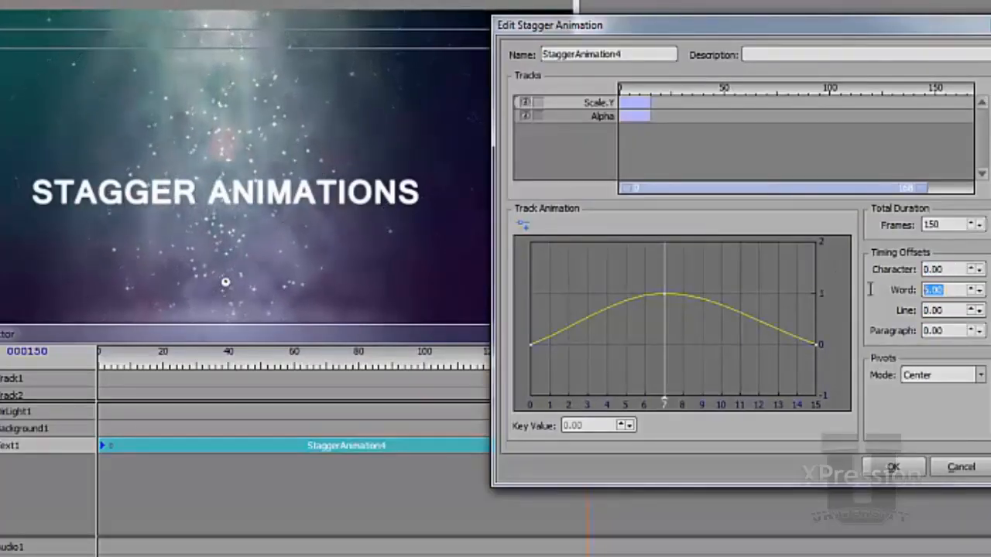
{"action": "type", "text": "10"}
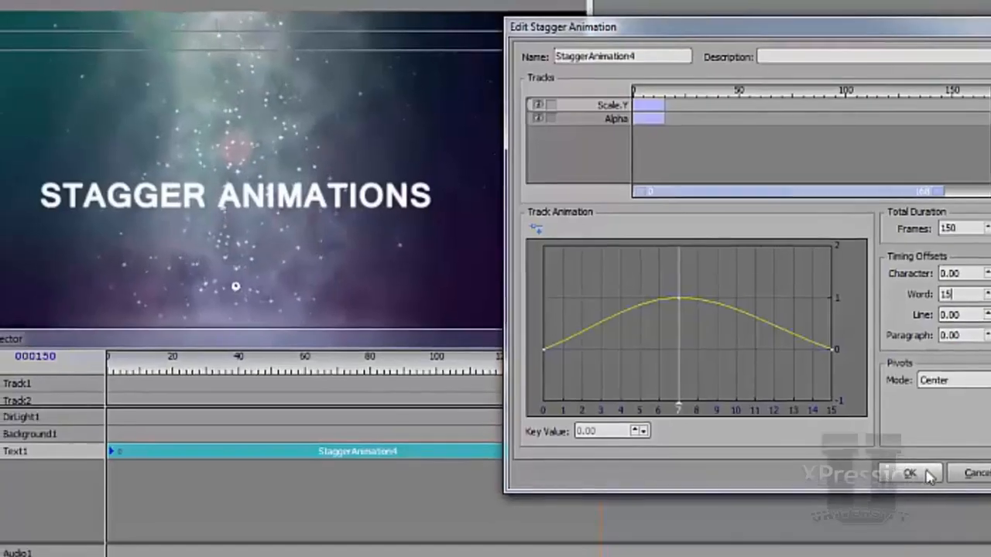
{"action": "left_click", "coordinate": [895, 466]}
{"action": "key", "text": "space"}
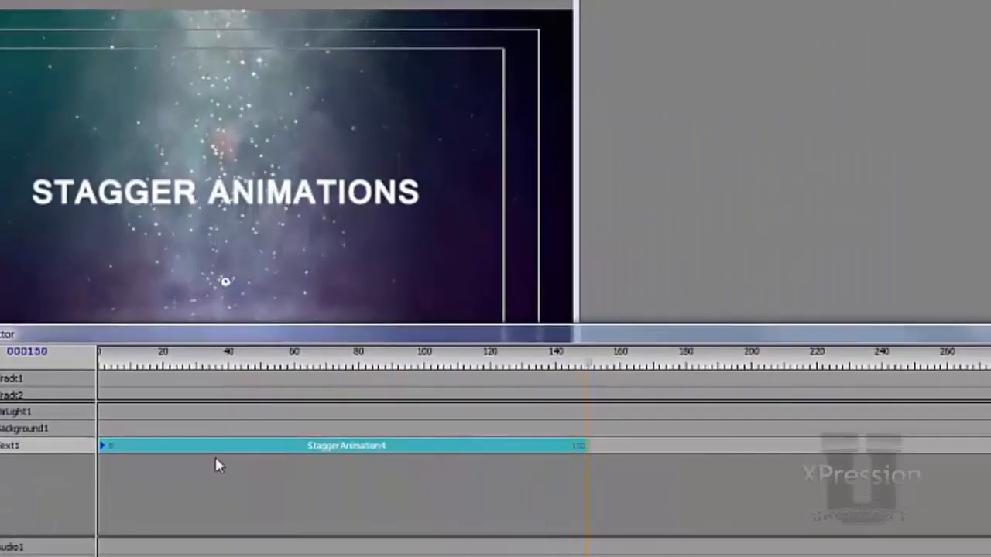
Set the stagger animation's word timing offset to 0 and character offset to 3, preview it, and close the scene director.
{"action": "right_click", "coordinate": [218, 449]}
{"action": "left_click", "coordinate": [266, 515]}
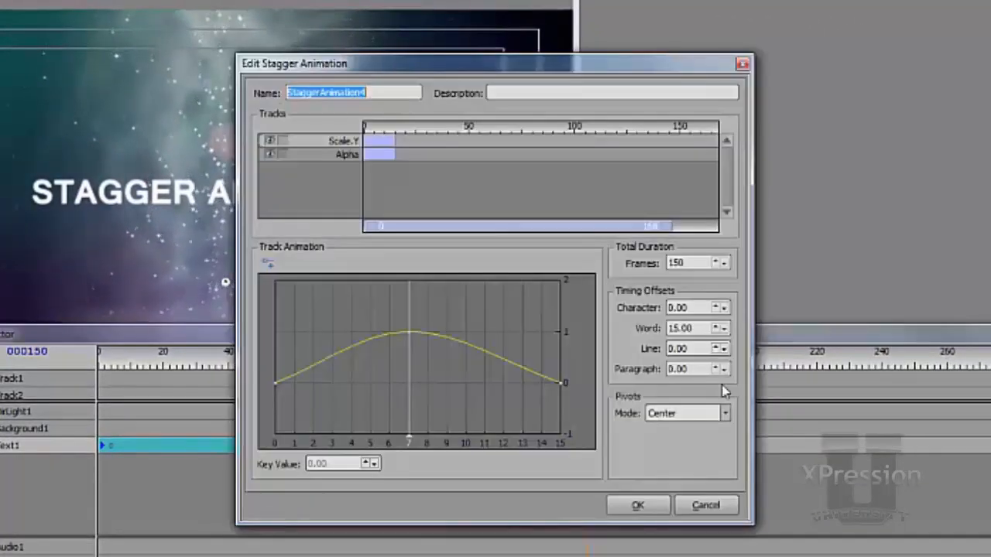
{"action": "double_click", "coordinate": [702, 328]}
{"action": "type", "text": "0"}
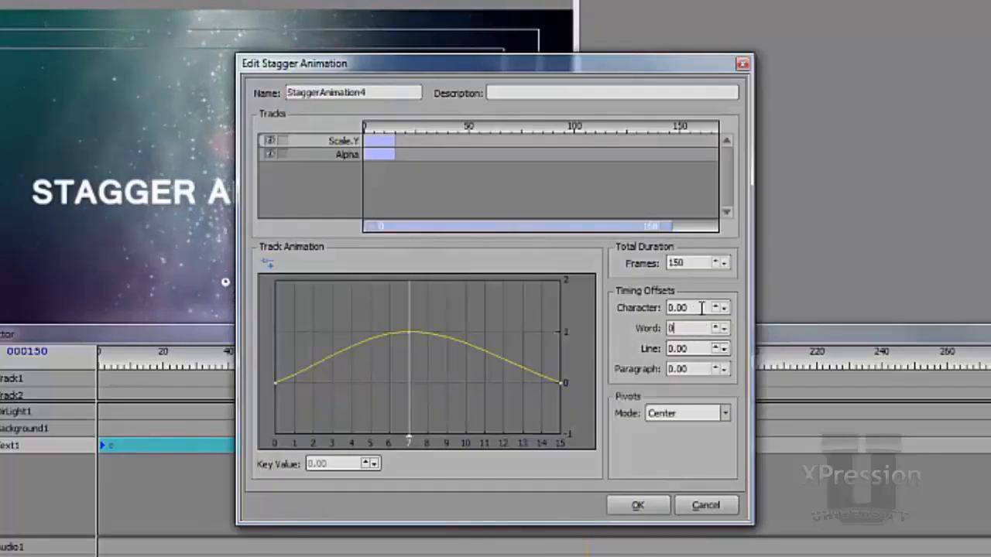
{"action": "double_click", "coordinate": [681, 307]}
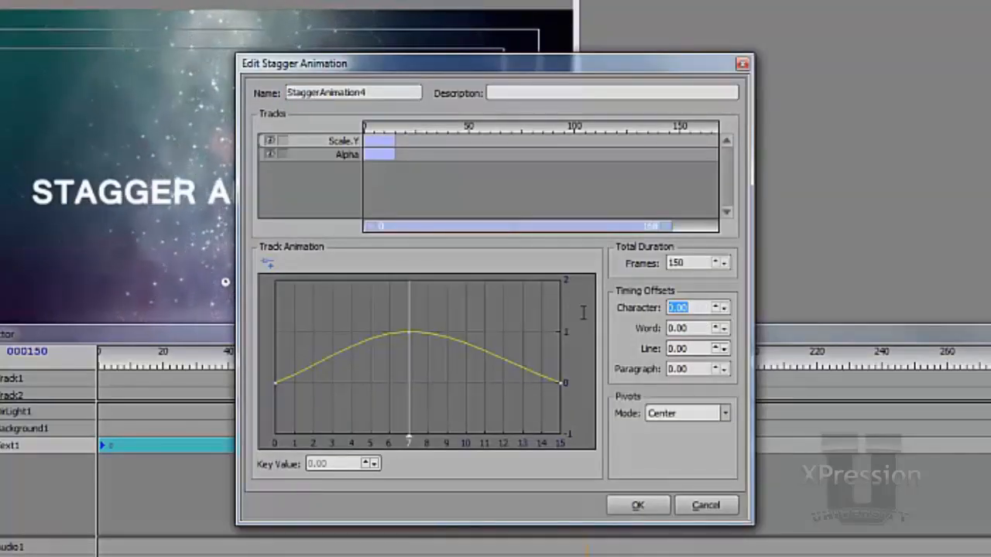
{"action": "type", "text": "3"}
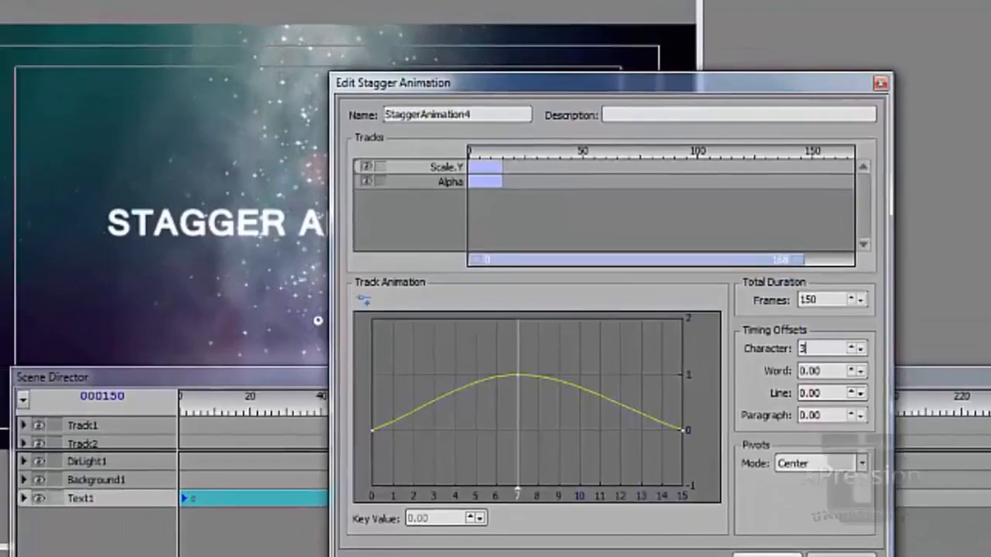
{"action": "left_click", "coordinate": [696, 507]}
{"action": "key", "text": "space"}
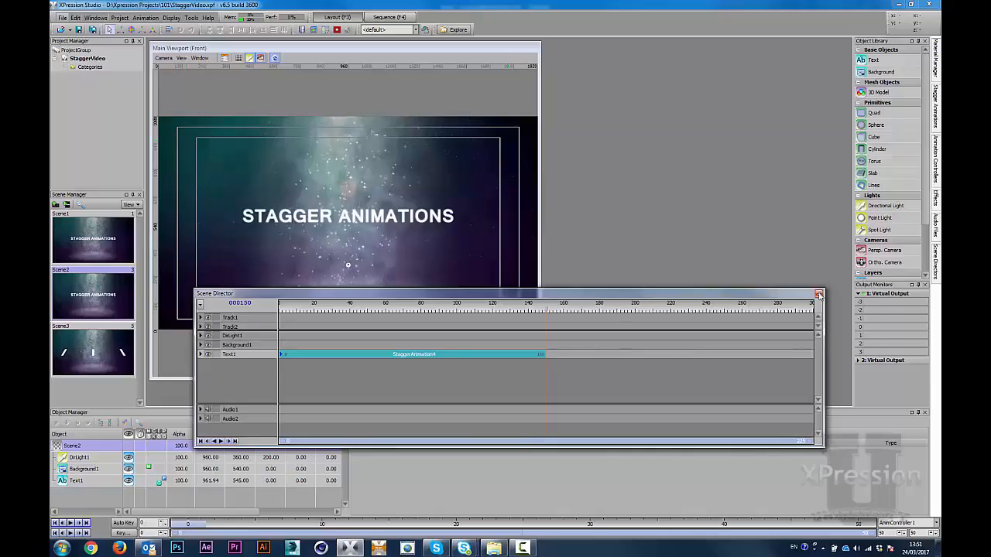
{"action": "left_click", "coordinate": [819, 294]}
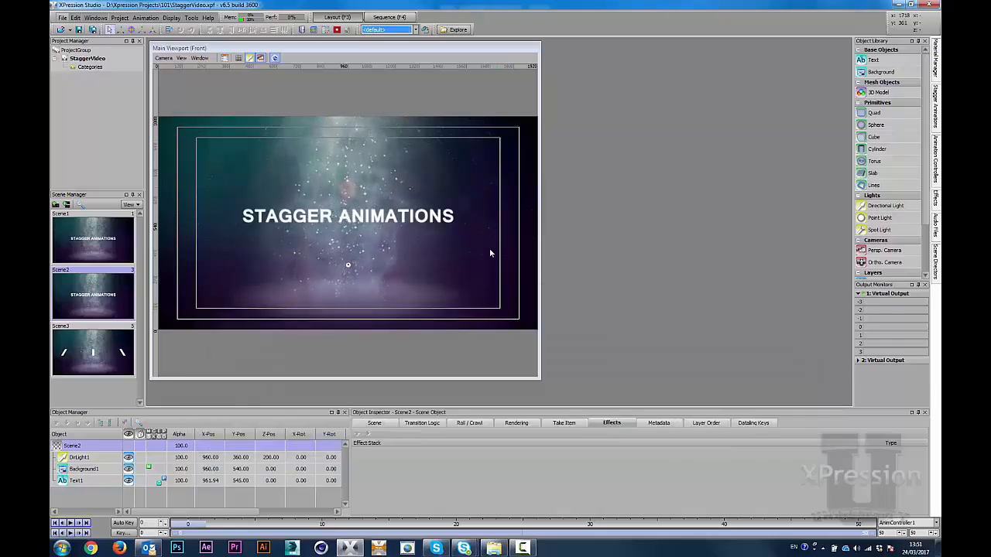
Open Scene3 and its SceneDirector1, and play the stagger animation on the Group1 slabs.
{"action": "left_click", "coordinate": [104, 361]}
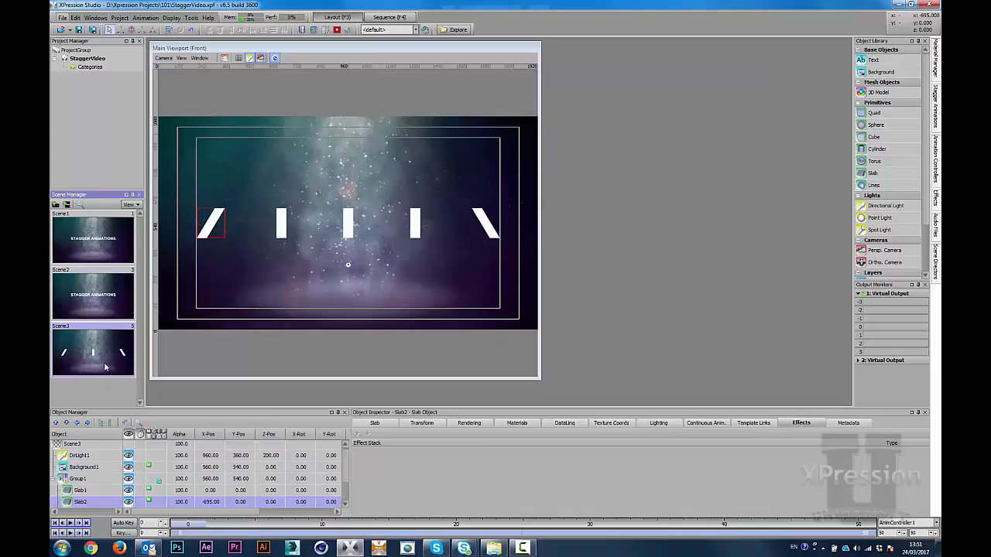
{"action": "left_click_drag", "start_coordinate": [343, 471], "coordinate": [339, 498]}
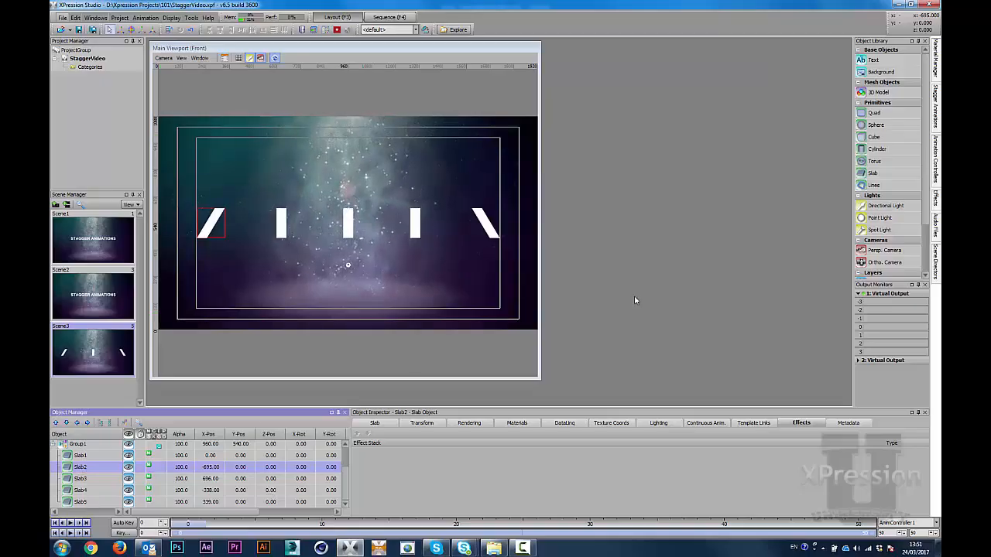
{"action": "left_click", "coordinate": [939, 255]}
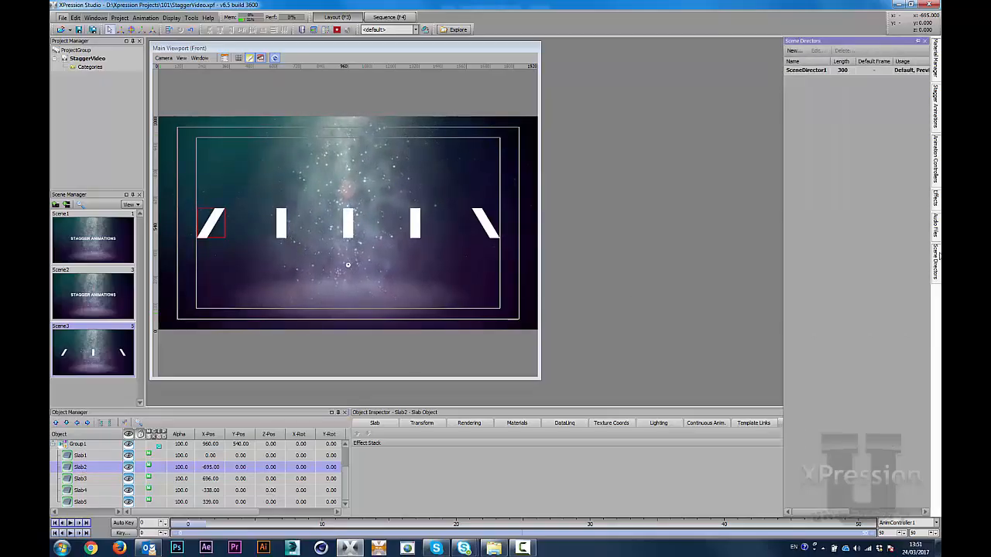
{"action": "double_click", "coordinate": [796, 70]}
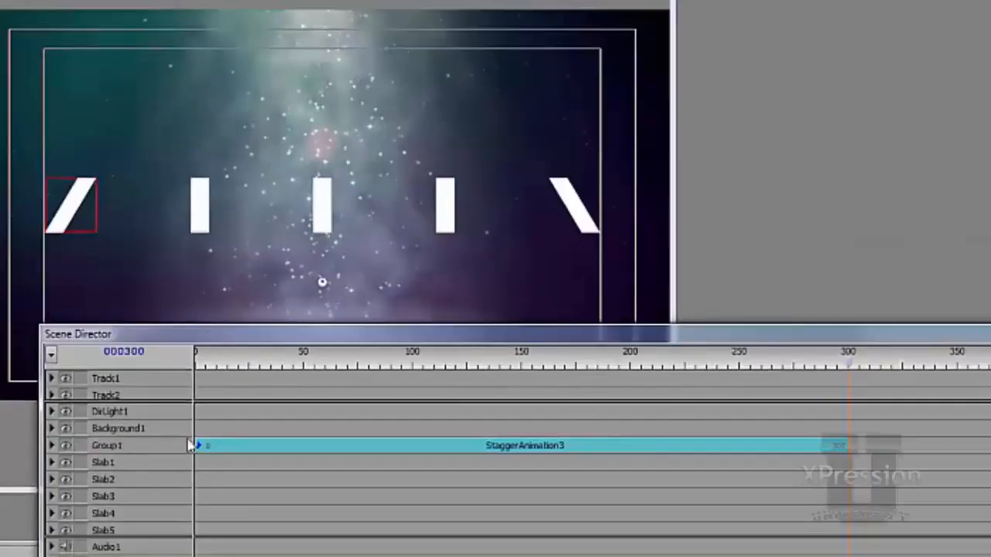
{"action": "key", "text": "space"}
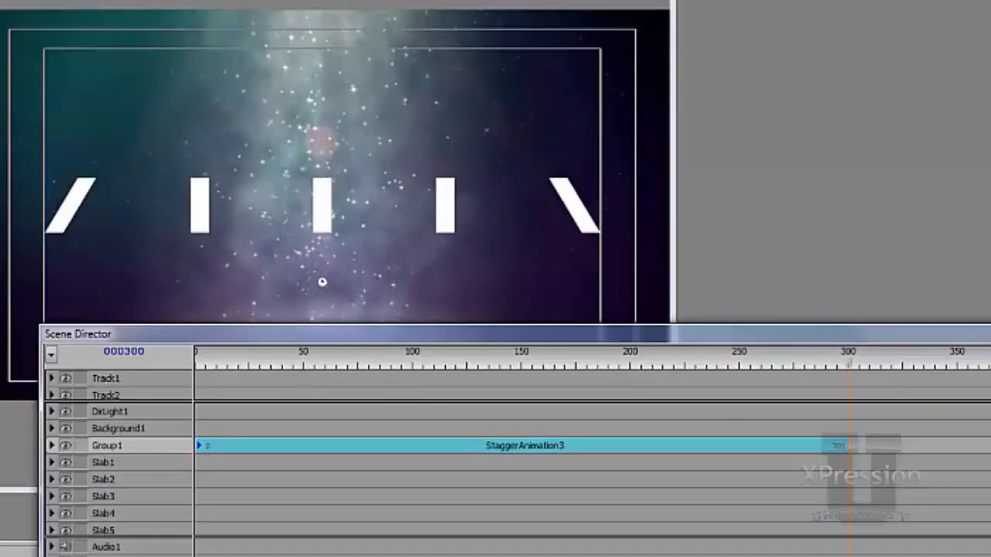
{"action": "left_click", "coordinate": [196, 363]}
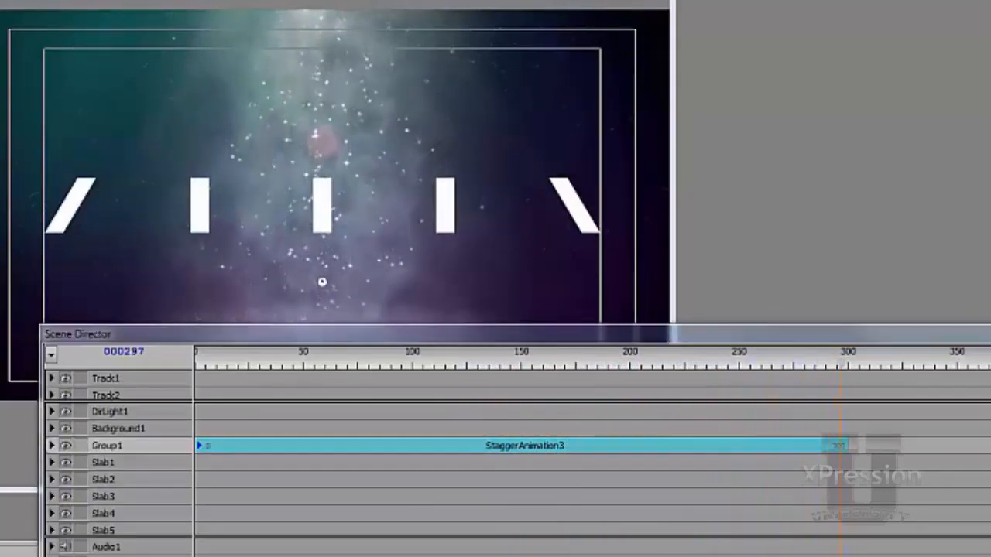
Add a second StaggerAnimation3 clip directly after the first one on the Group1 track and reverse its direction.
{"action": "left_click_drag", "start_coordinate": [914, 382], "coordinate": [908, 449]}
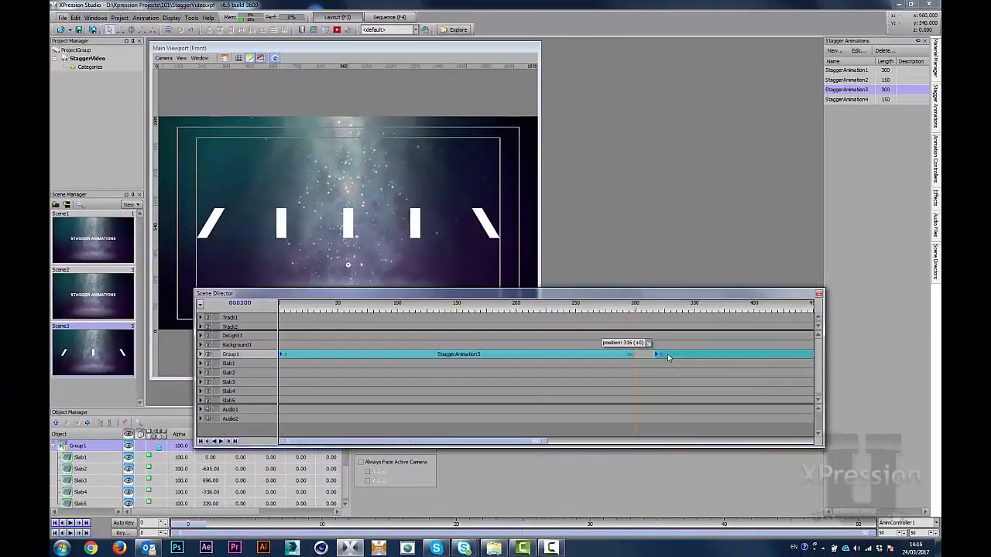
{"action": "left_click_drag", "start_coordinate": [667, 353], "coordinate": [649, 357]}
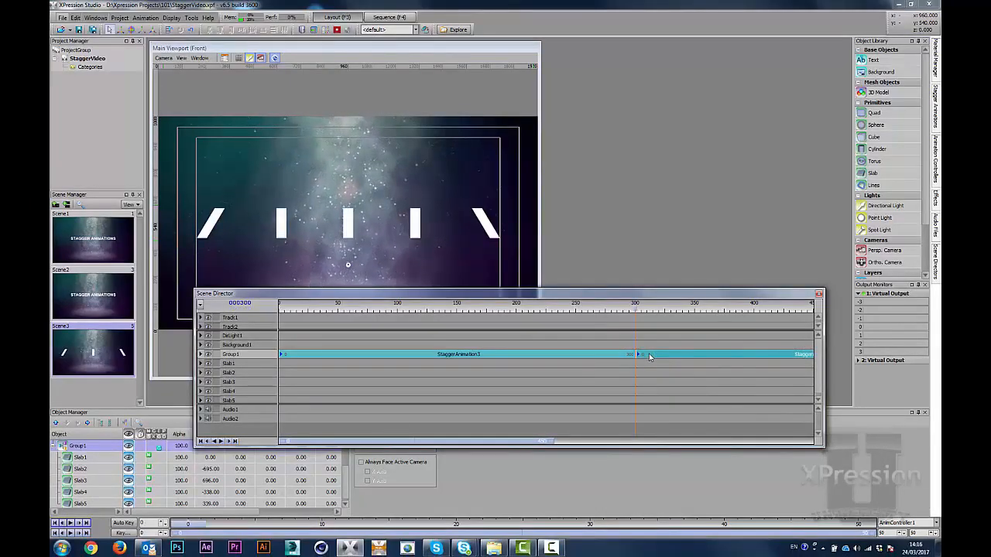
{"action": "right_click", "coordinate": [649, 355]}
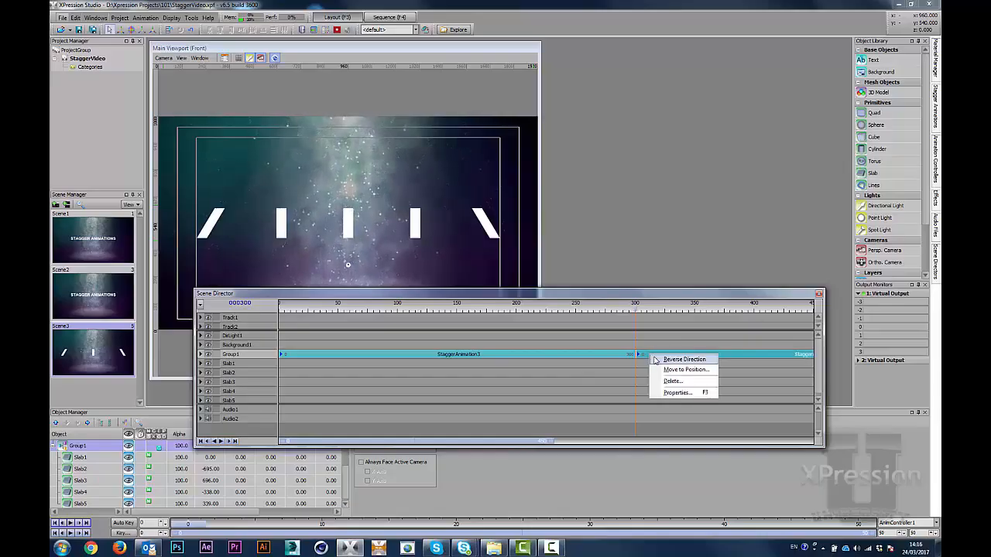
{"action": "left_click", "coordinate": [654, 360]}
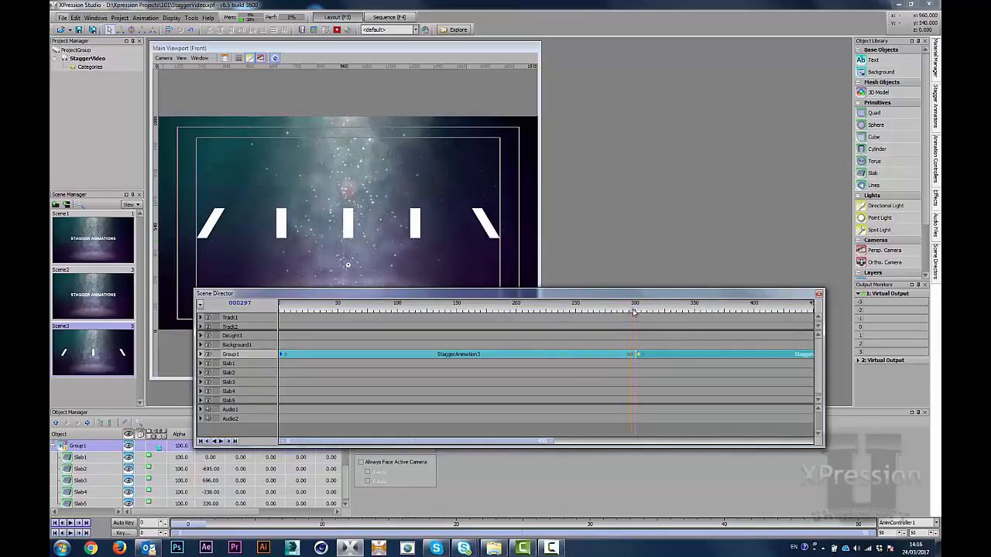